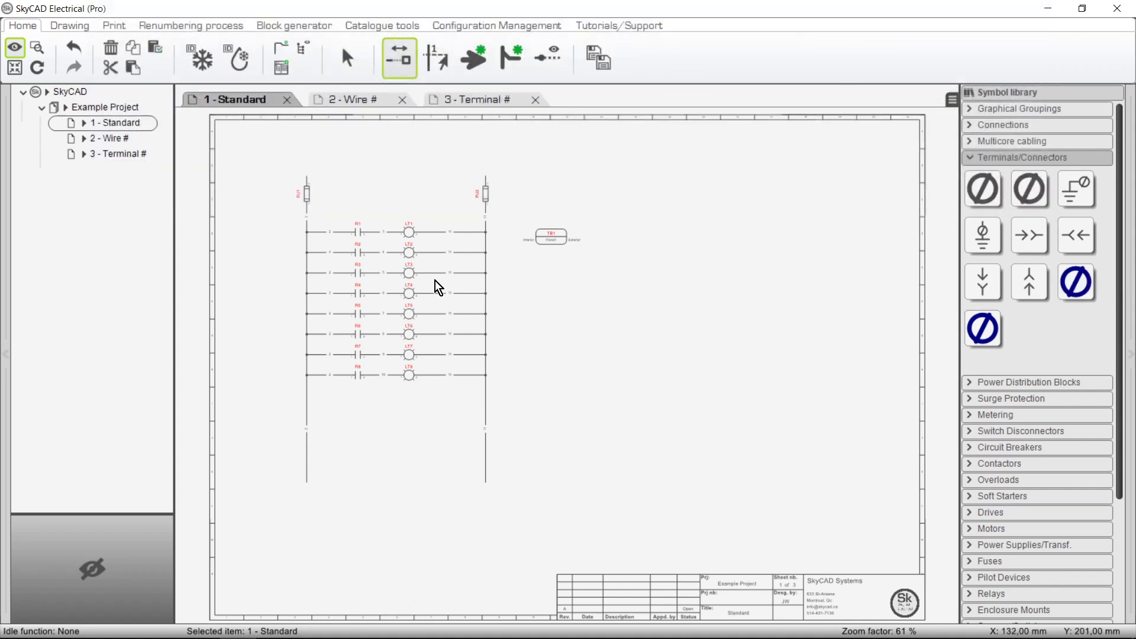
# - Insert TB1-1 to TB1-8 on wire 11 of lamp rungs LT1–LT8, then switch to the 2 - Wire # sheet
pyautogui.scroll(3, 475, 280)
pyautogui.scroll(1, 478, 287)
pyautogui.click(983, 192)
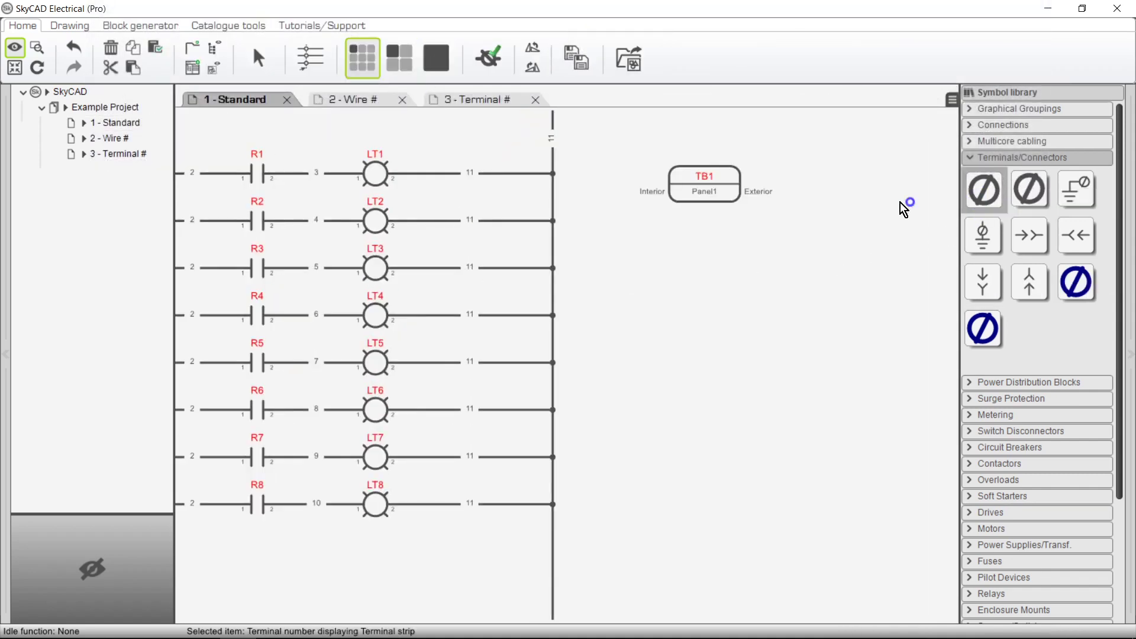
pyautogui.click(474, 175)
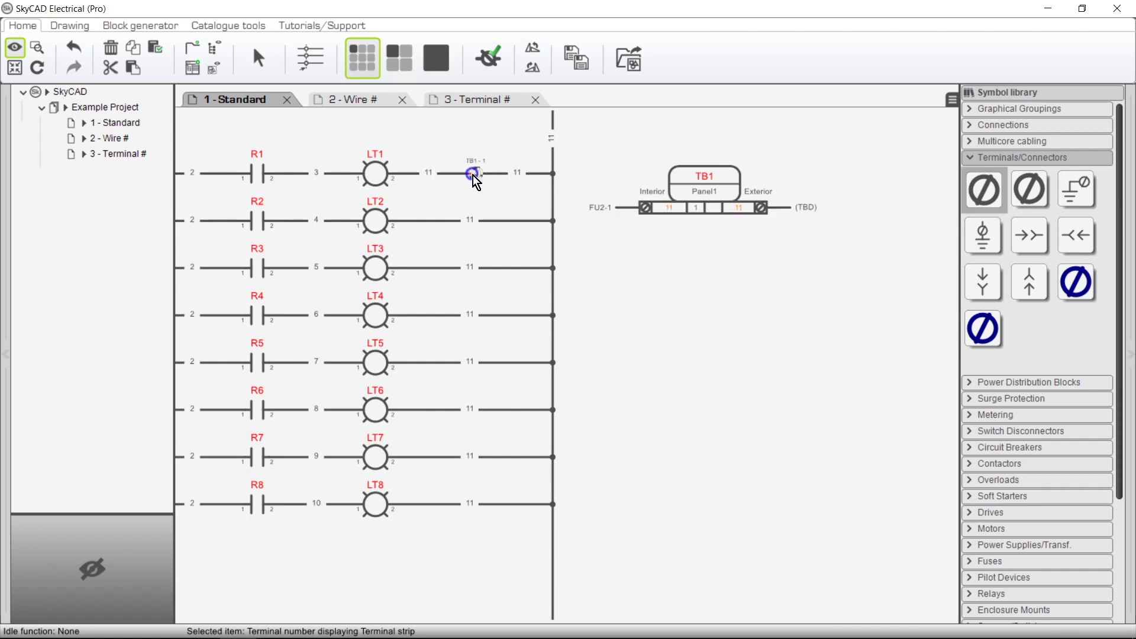
pyautogui.click(475, 221)
pyautogui.click(475, 268)
pyautogui.click(474, 315)
pyautogui.click(475, 362)
pyautogui.click(475, 410)
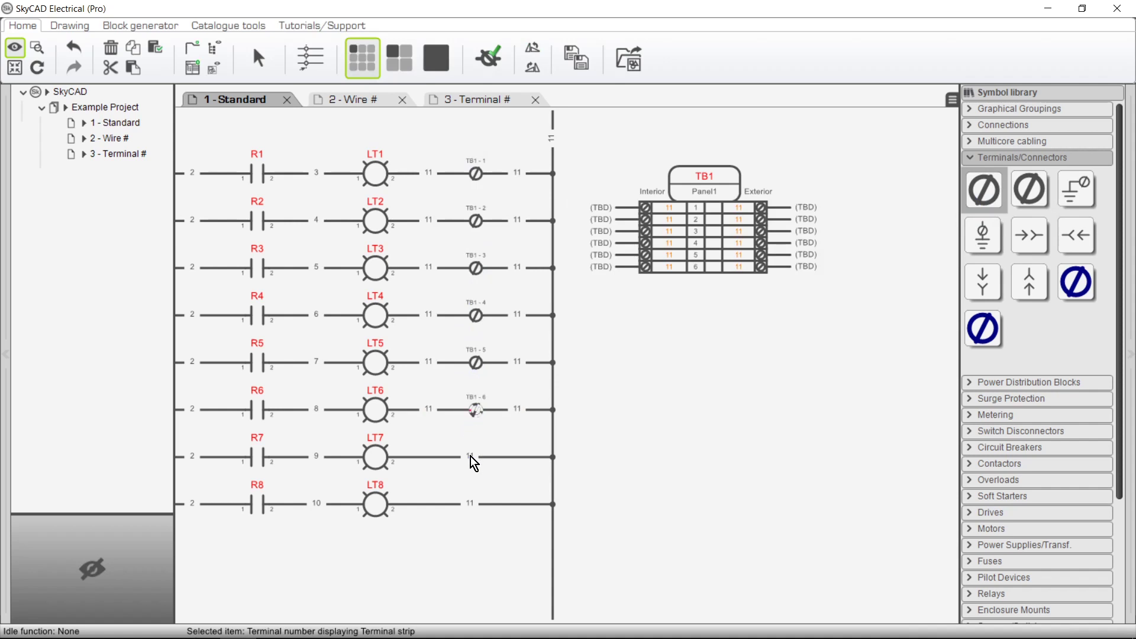
pyautogui.click(470, 504)
pyautogui.press('Escape')
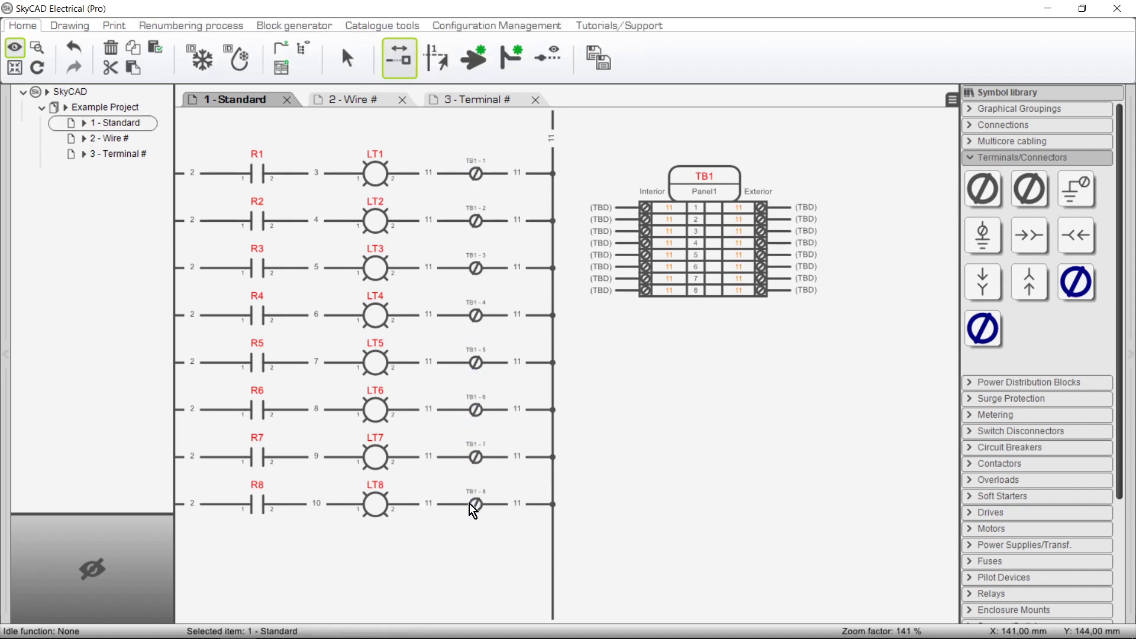
pyautogui.click(371, 105)
pyautogui.scroll(5, 329, 275)
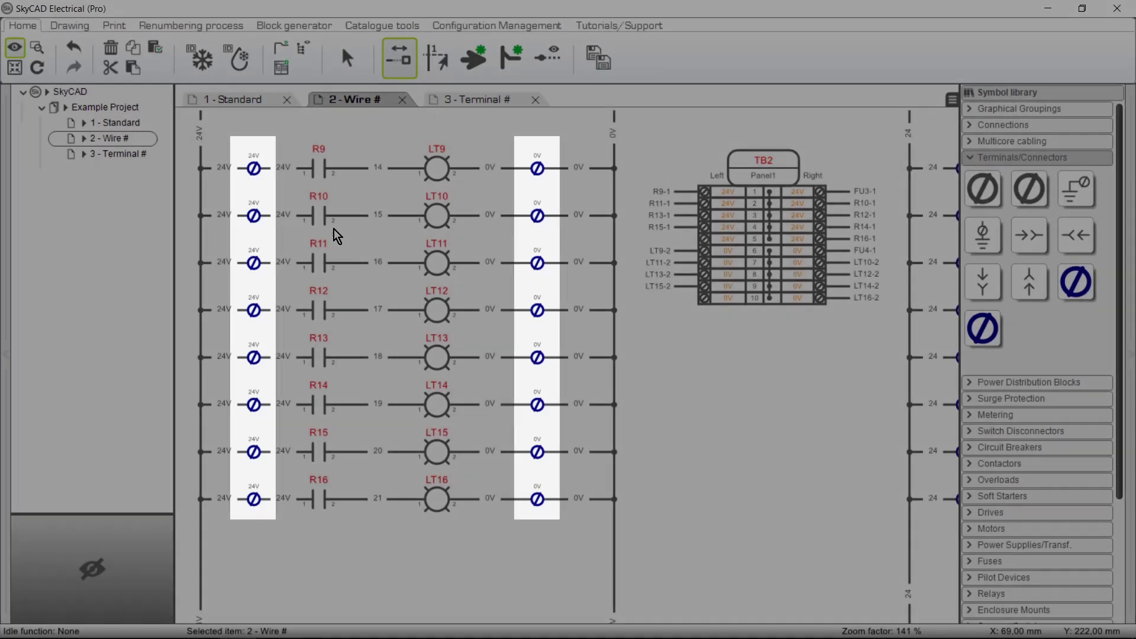
pyautogui.moveTo(334, 229); pyautogui.dragTo(332, 285, button='middle')
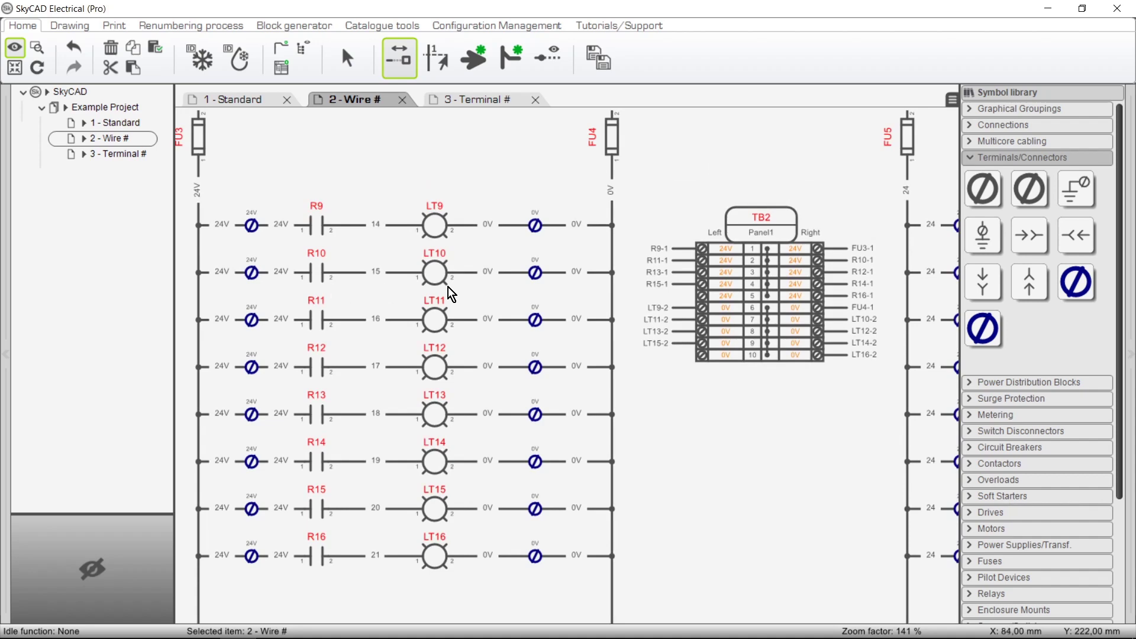
pyautogui.moveTo(649, 291); pyautogui.dragTo(30, 306, button='middle')
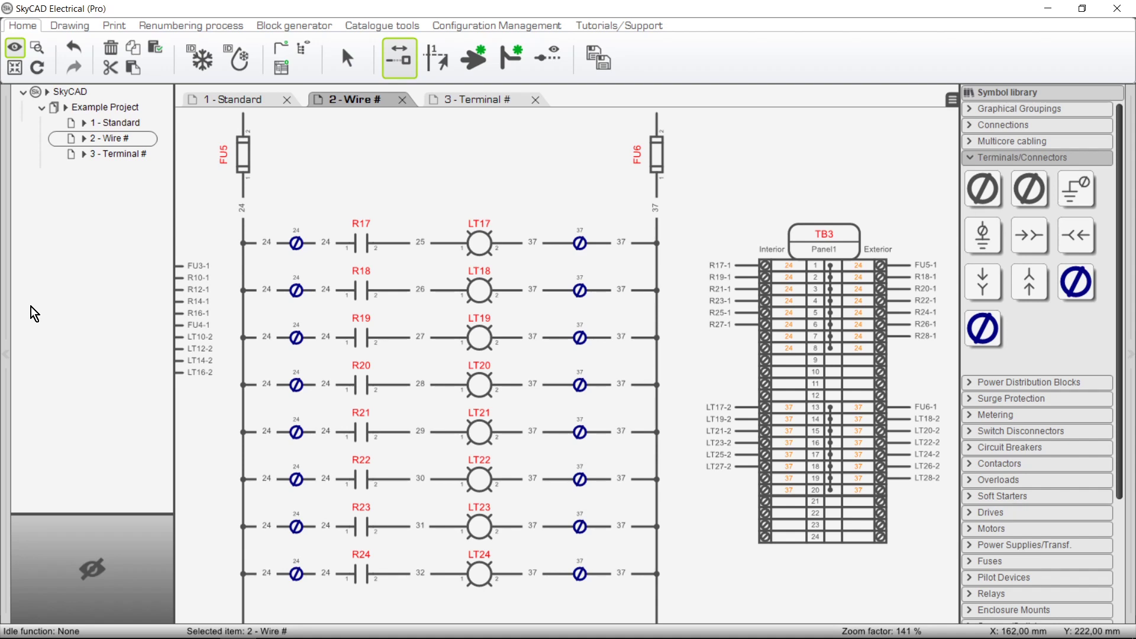
# - Place TB4 distribution terminals 1–4 on the 24 wire of rungs R25–R28
pyautogui.scroll(-6, 509, 563)
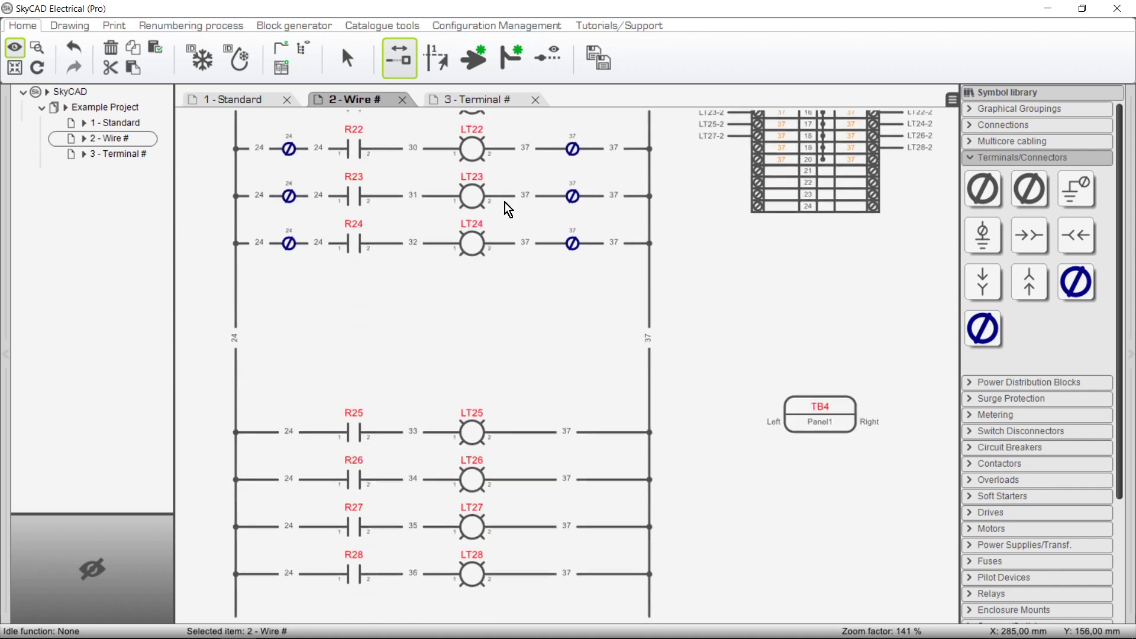
pyautogui.click(982, 333)
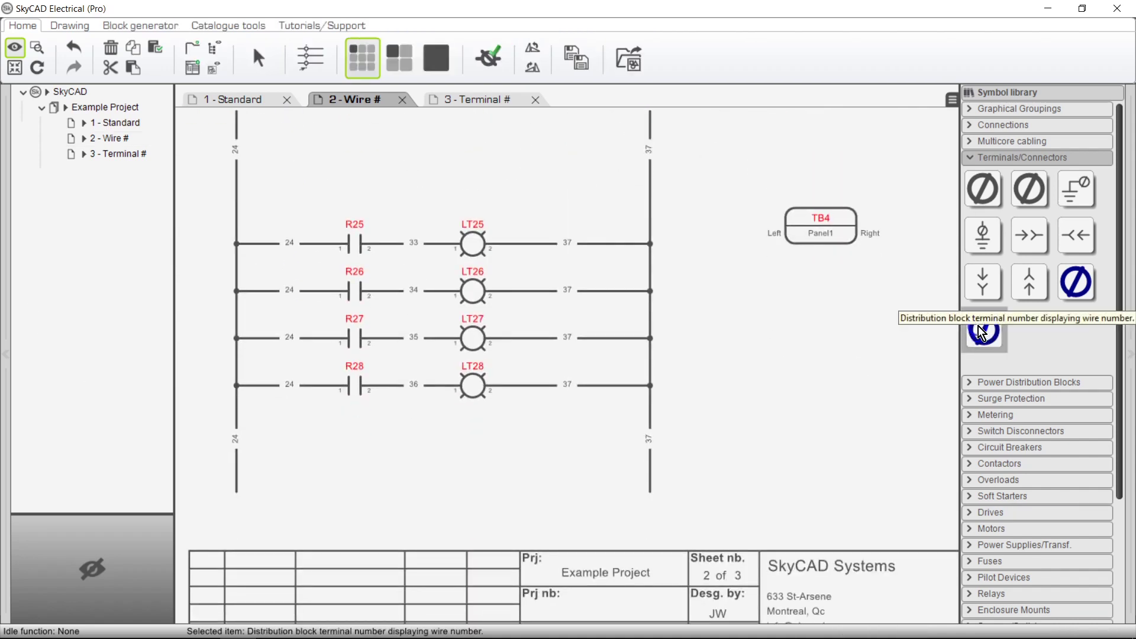
pyautogui.click(290, 243)
pyautogui.click(288, 291)
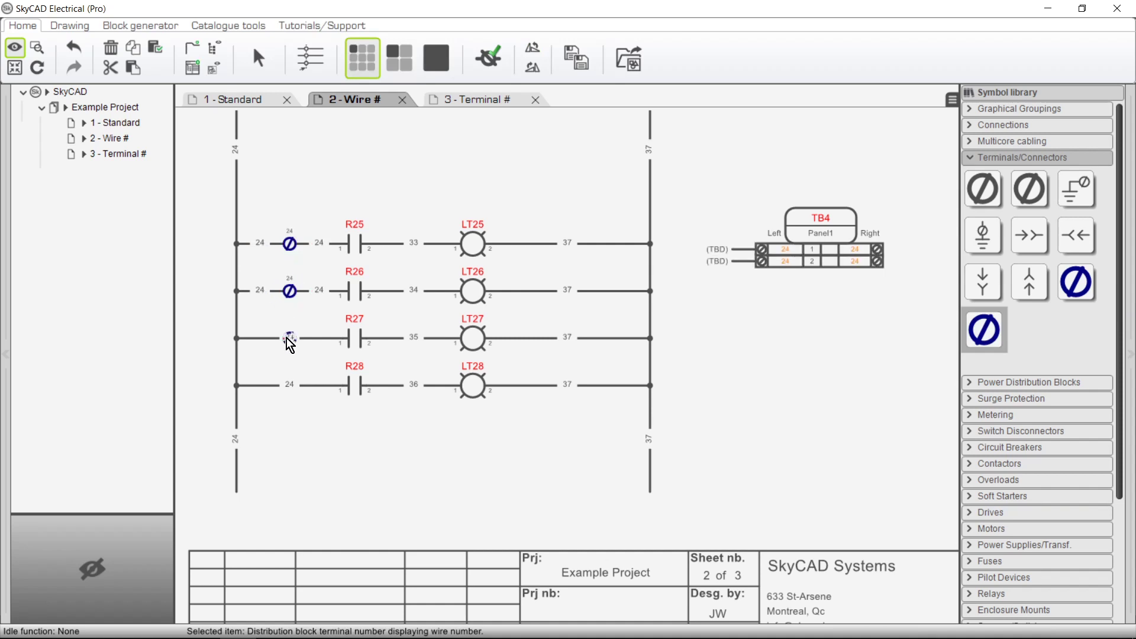
pyautogui.click(288, 338)
pyautogui.click(289, 385)
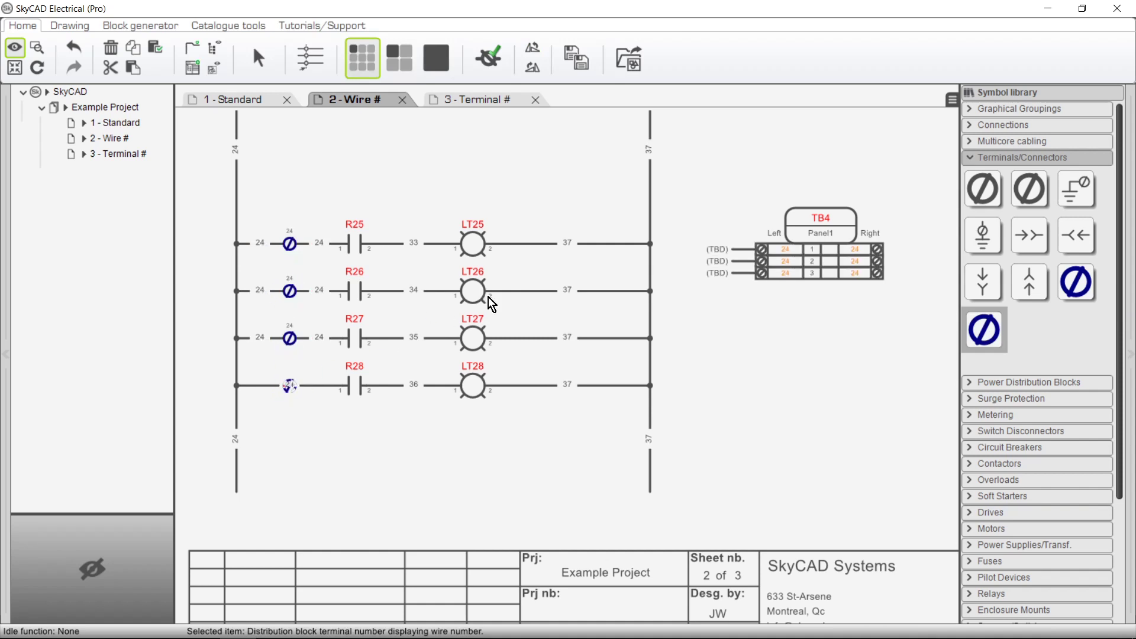
# - Place TB4 terminals 5–8 on the 37 wire of rungs R25–R28
pyautogui.click(570, 243)
pyautogui.click(570, 290)
pyautogui.click(570, 338)
pyautogui.click(569, 386)
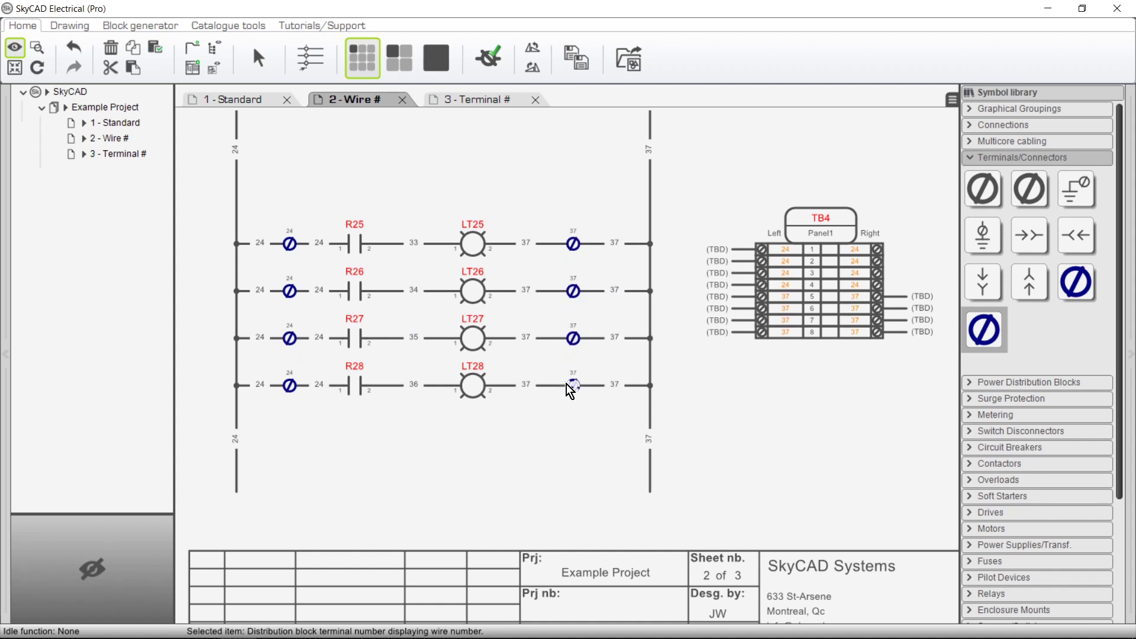
# - Remove TB4 terminals 3–8 in its terminal table, keeping 1 and 2, then return to the Wire # sheet
pyautogui.press('Escape')
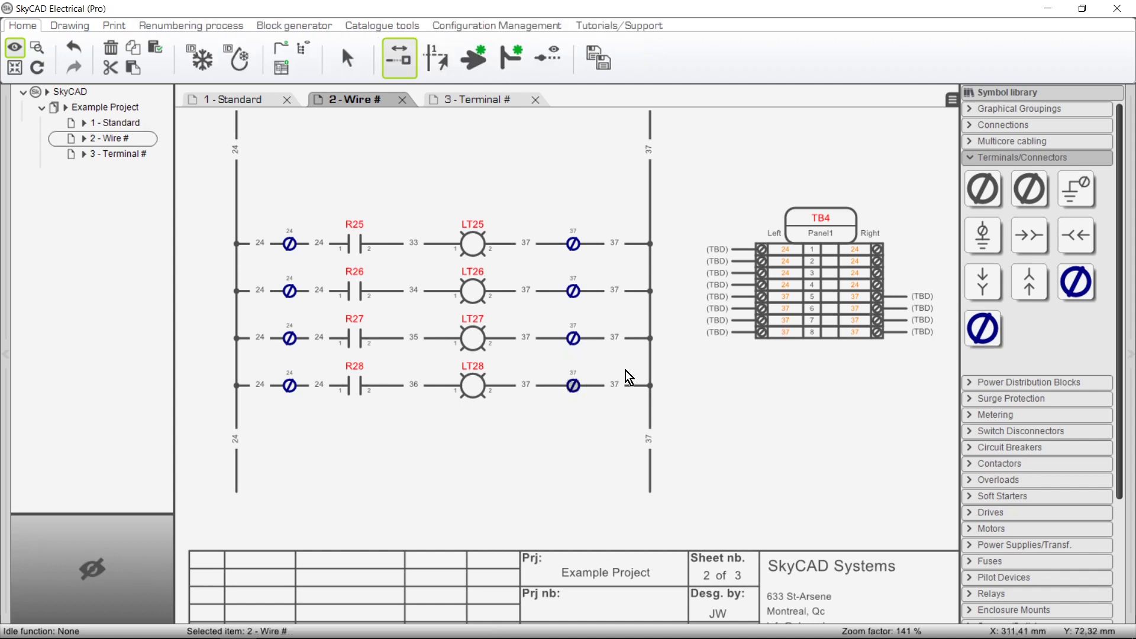
pyautogui.doubleClick(811, 284)
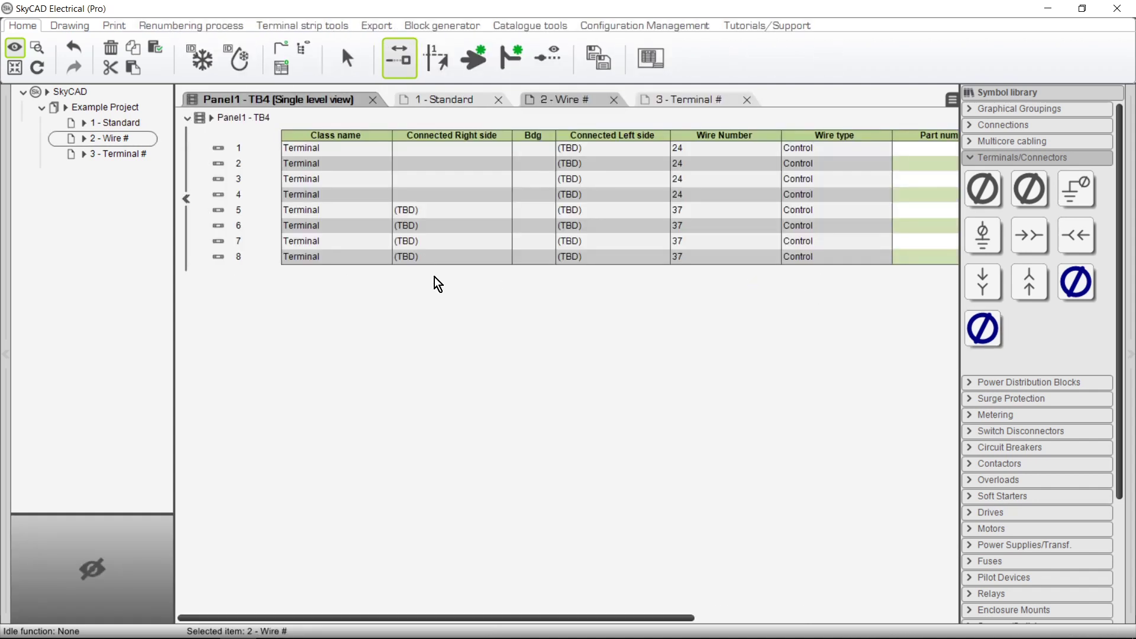
pyautogui.click(245, 259)
pyautogui.keyDown('shift'); pyautogui.click(240, 179); pyautogui.keyUp('shift')
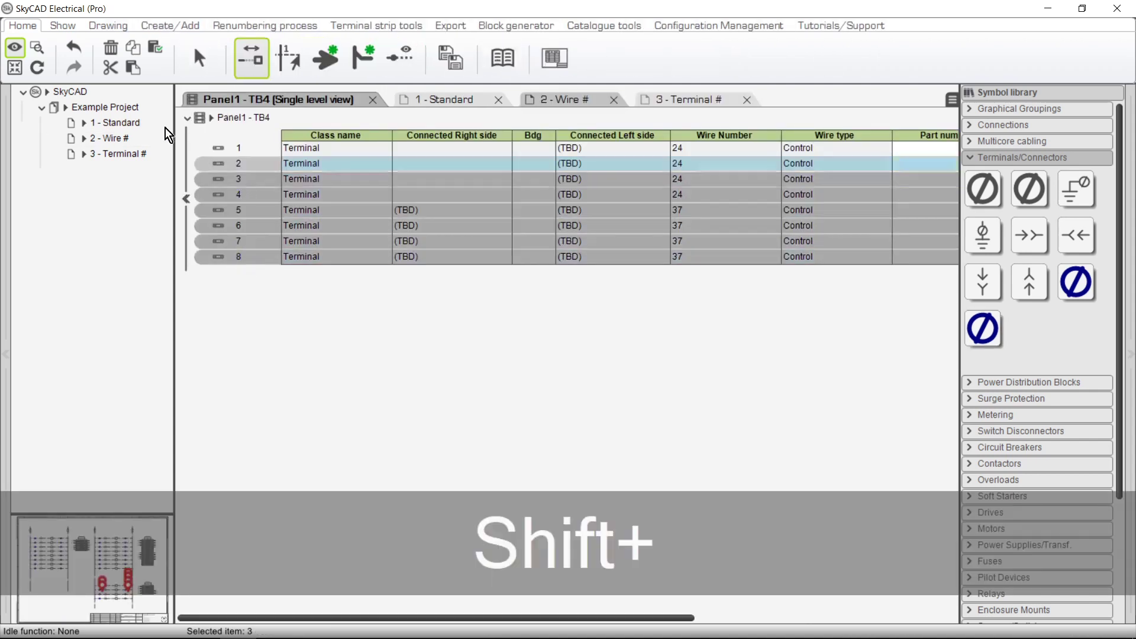
pyautogui.click(110, 48)
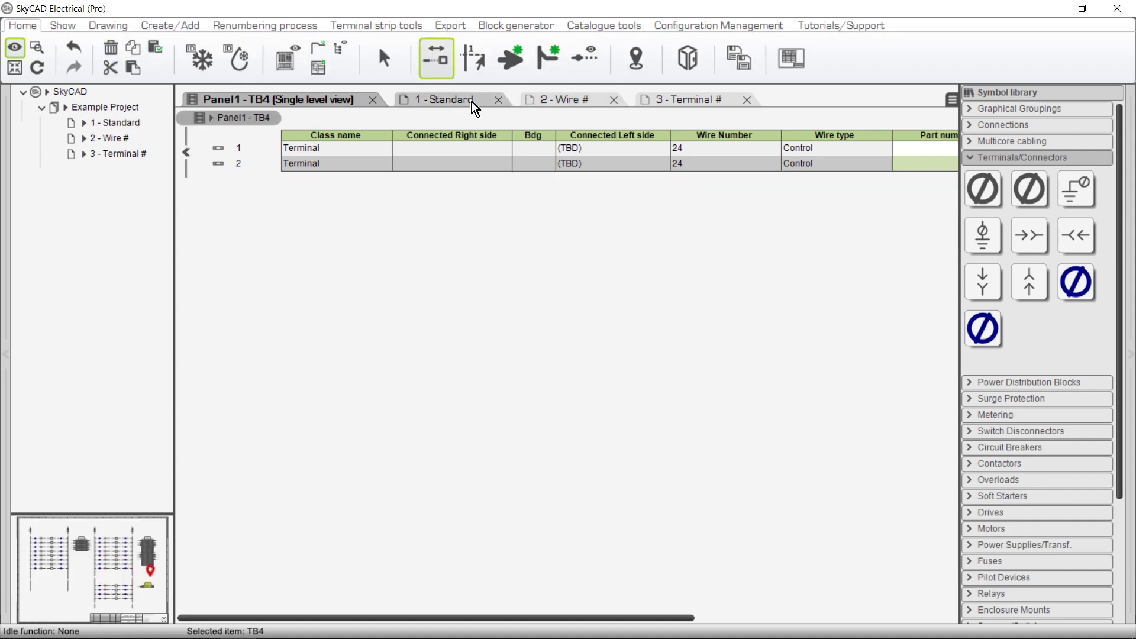
pyautogui.click(579, 104)
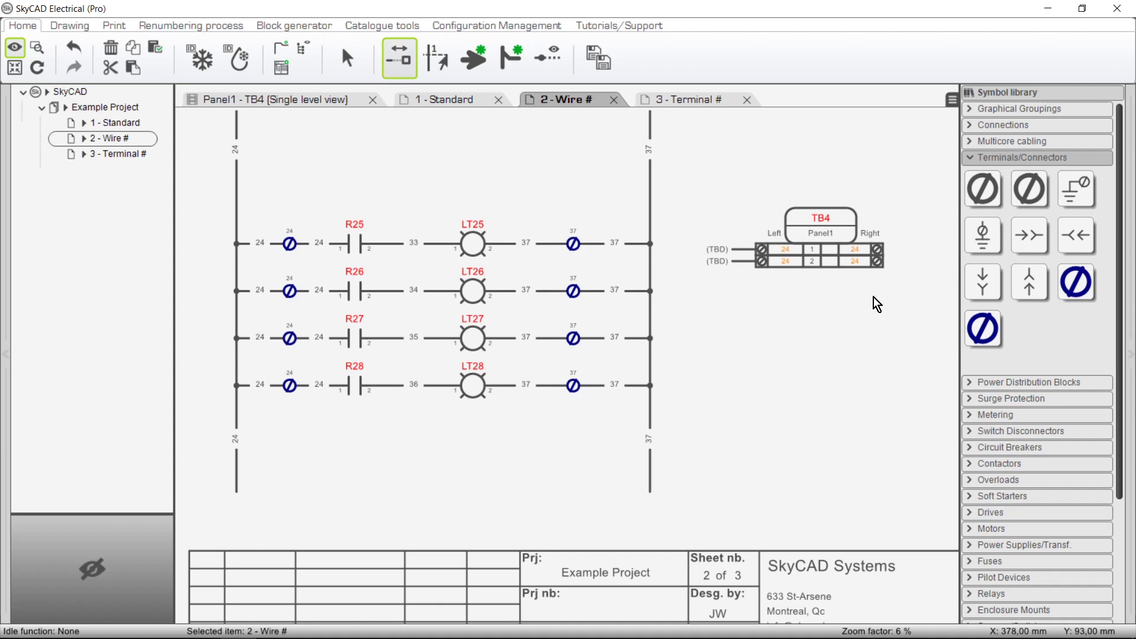
# - Switch to the 3 - Terminal # sheet and zoom to the FU9/FU10 circuit beside empty TB6
pyautogui.click(716, 100)
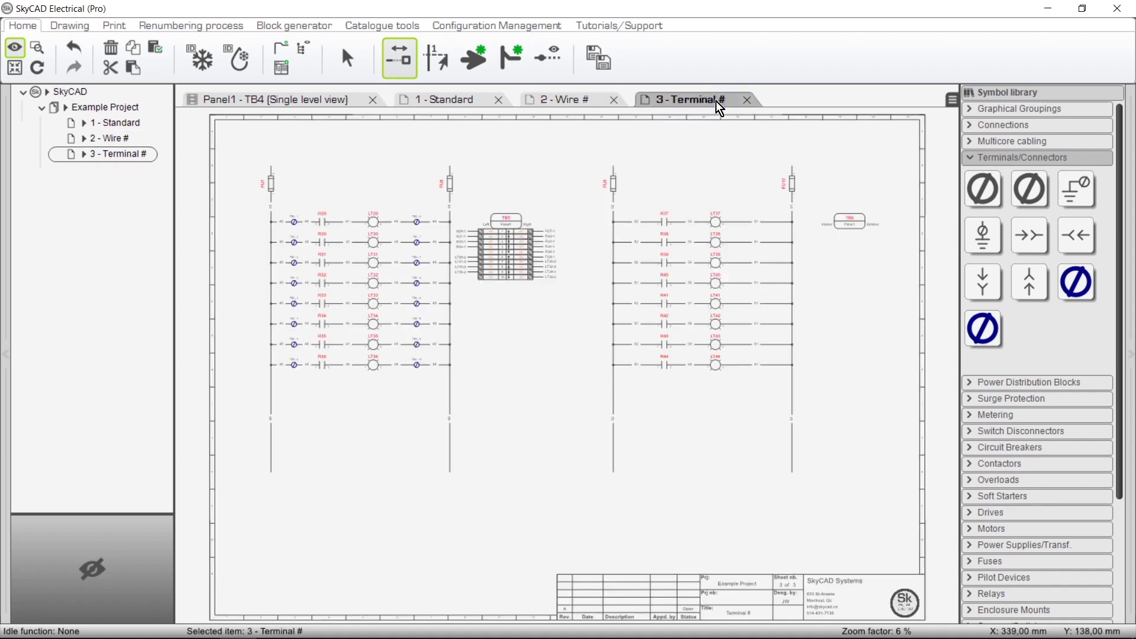
pyautogui.scroll(10, 354, 229)
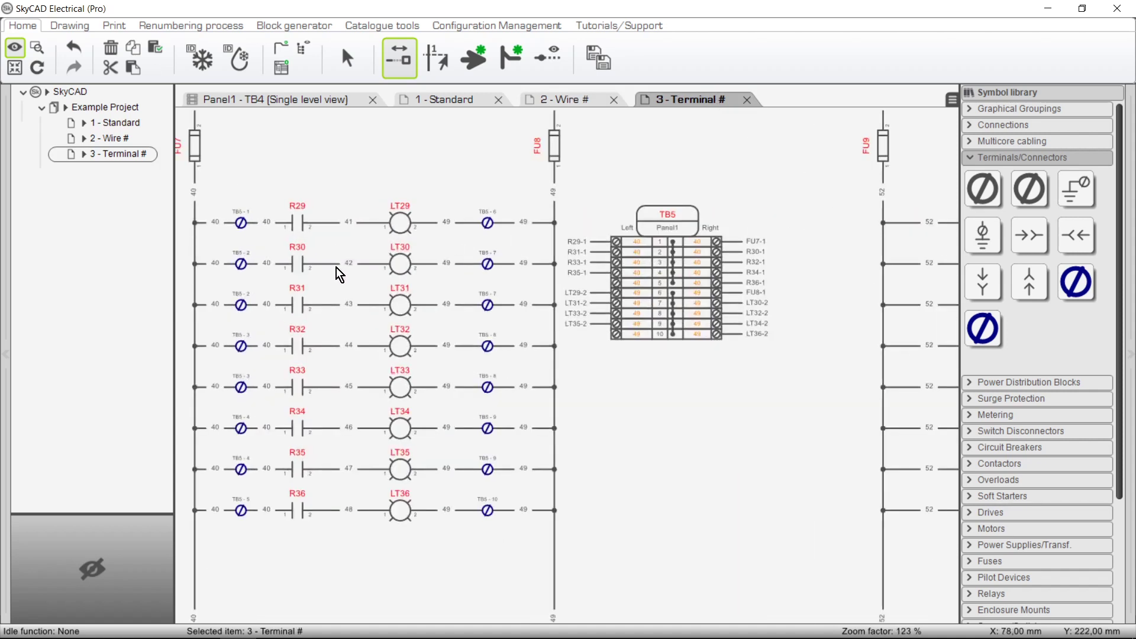
pyautogui.moveTo(339, 268); pyautogui.dragTo(388, 267, button='middle')
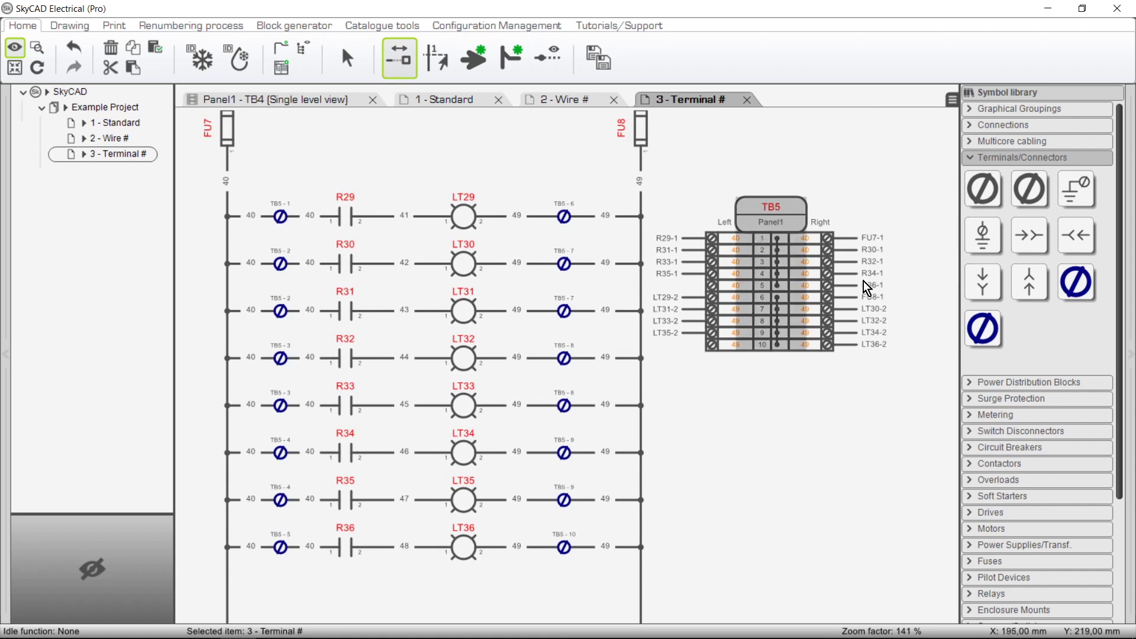
pyautogui.moveTo(922, 283); pyautogui.dragTo(261, 307, button='middle')
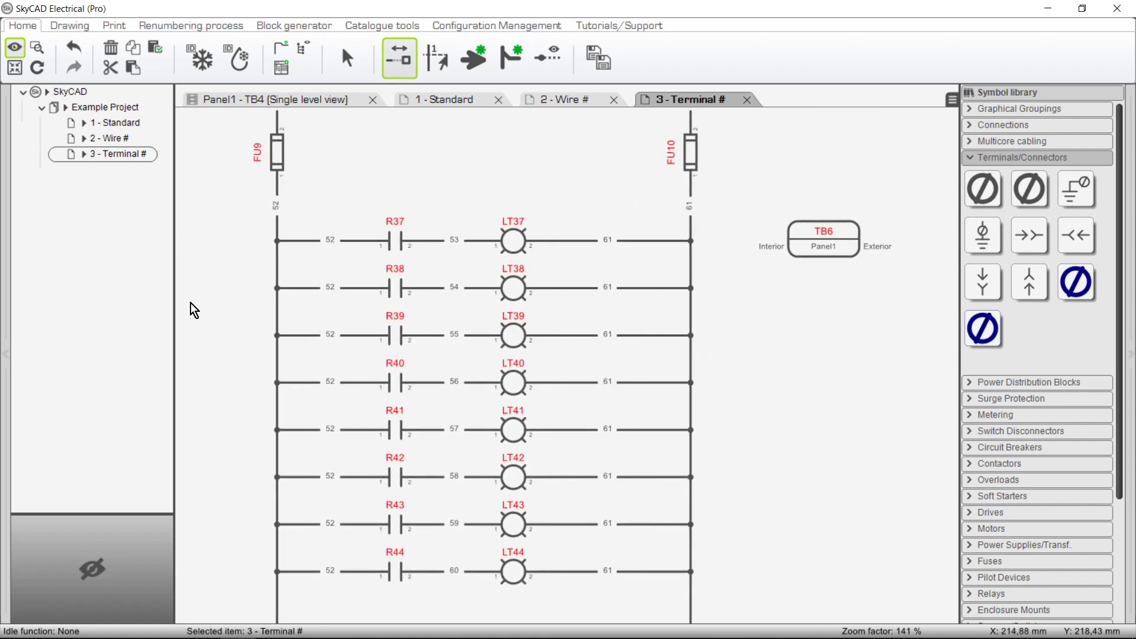
# - Multi-insert TB6 terminals 1–8 down the 52 wires of rungs R37–R44
pyautogui.click(1077, 283)
pyautogui.click(310, 58)
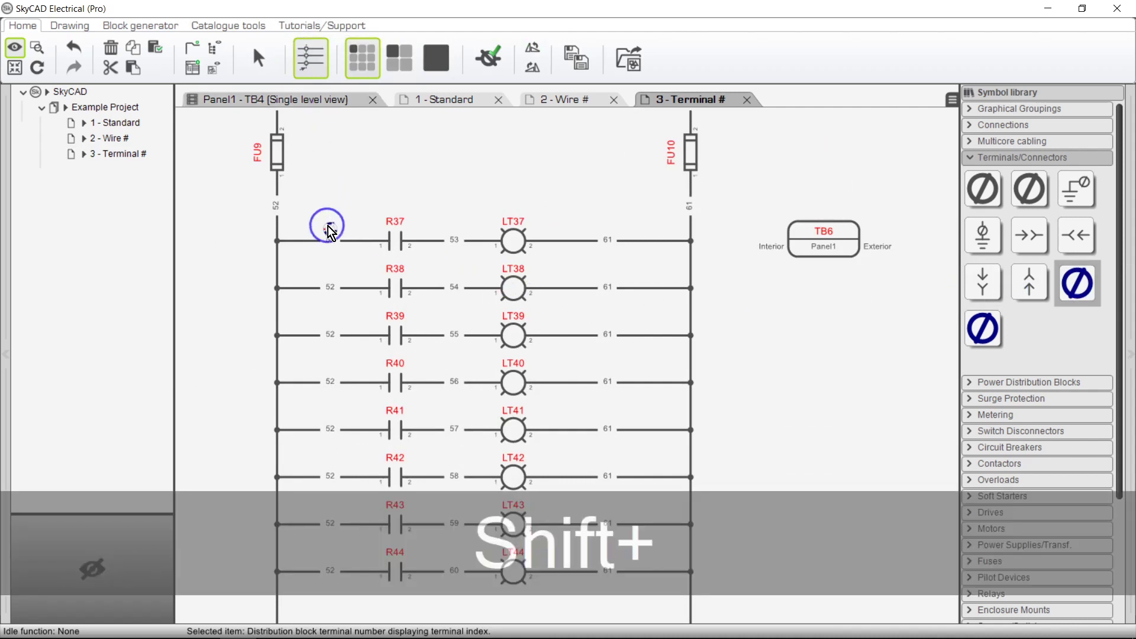
pyautogui.keyDown('shift'); pyautogui.moveTo(324, 230); pyautogui.dragTo(336, 569); pyautogui.keyUp('shift')
pyautogui.click(432, 361)
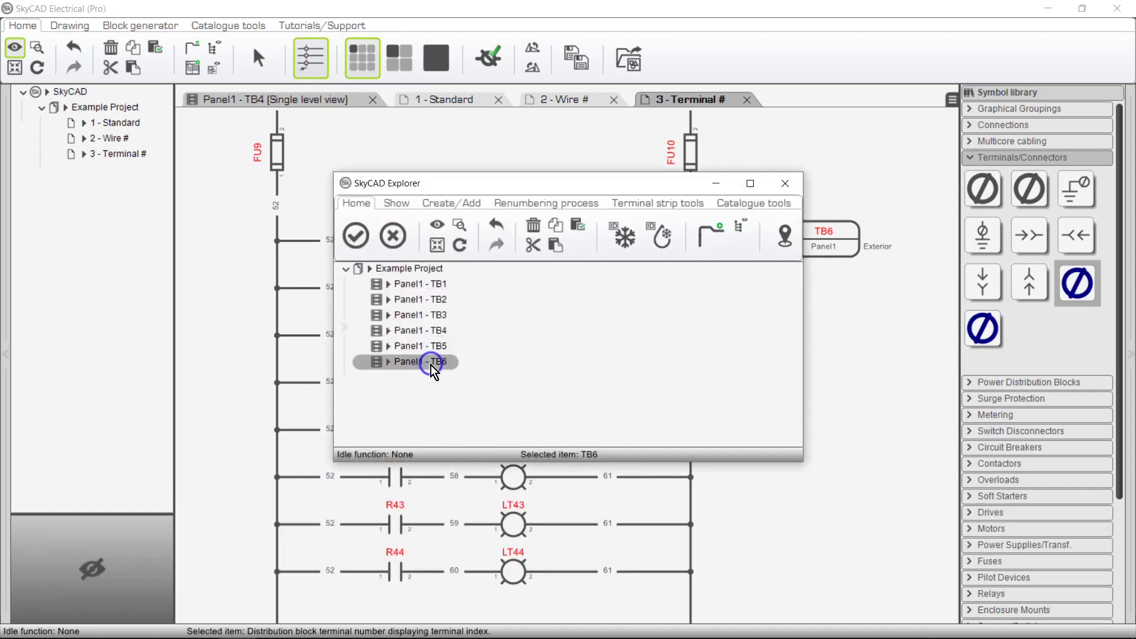
pyautogui.click(357, 238)
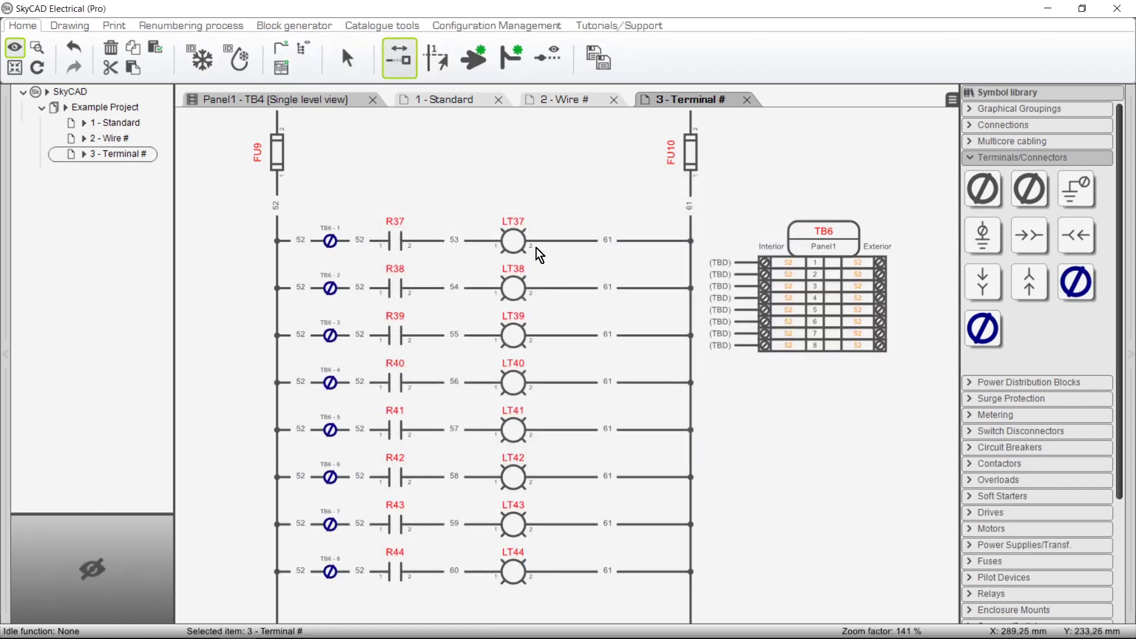
# - Multi-insert TB6 terminals 9–16 down the 61 wires after lamps LT37–LT44
pyautogui.click(1077, 283)
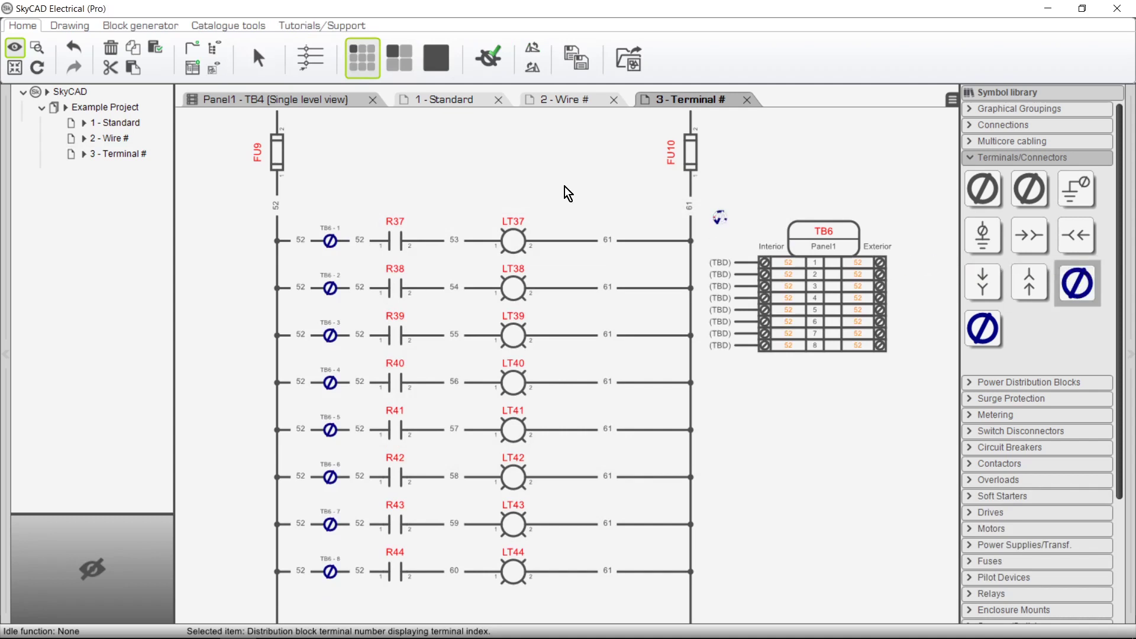
pyautogui.click(312, 76)
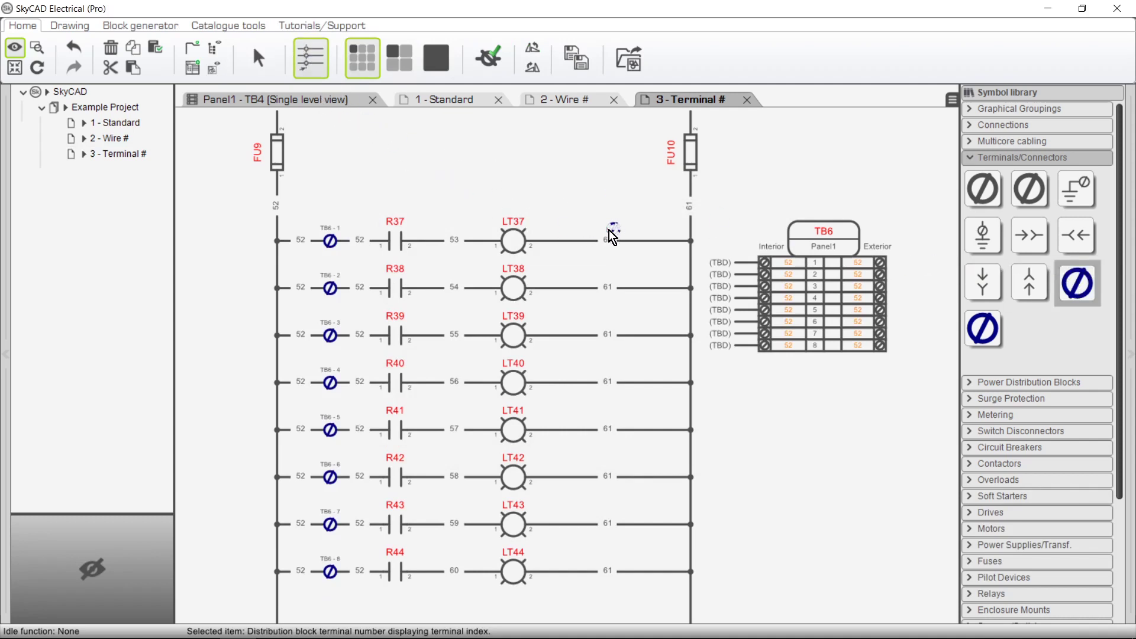
pyautogui.moveTo(616, 275); pyautogui.dragTo(615, 585)
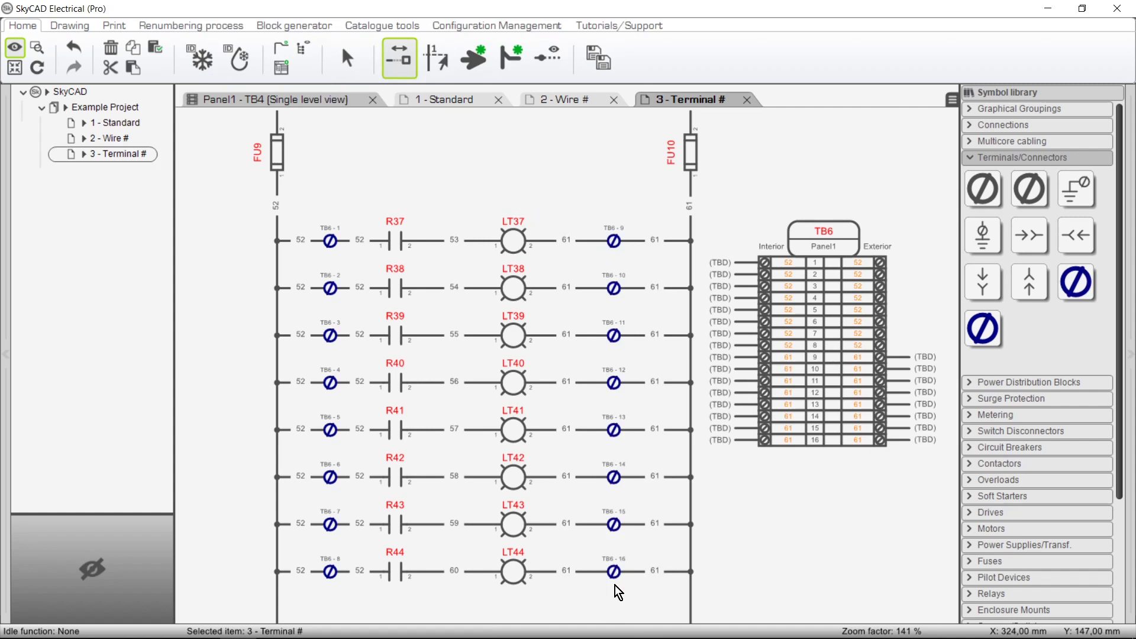
# - Bridge TB6's terminals within each wire-number group from its terminal table
pyautogui.click(818, 389)
pyautogui.doubleClick(818, 389)
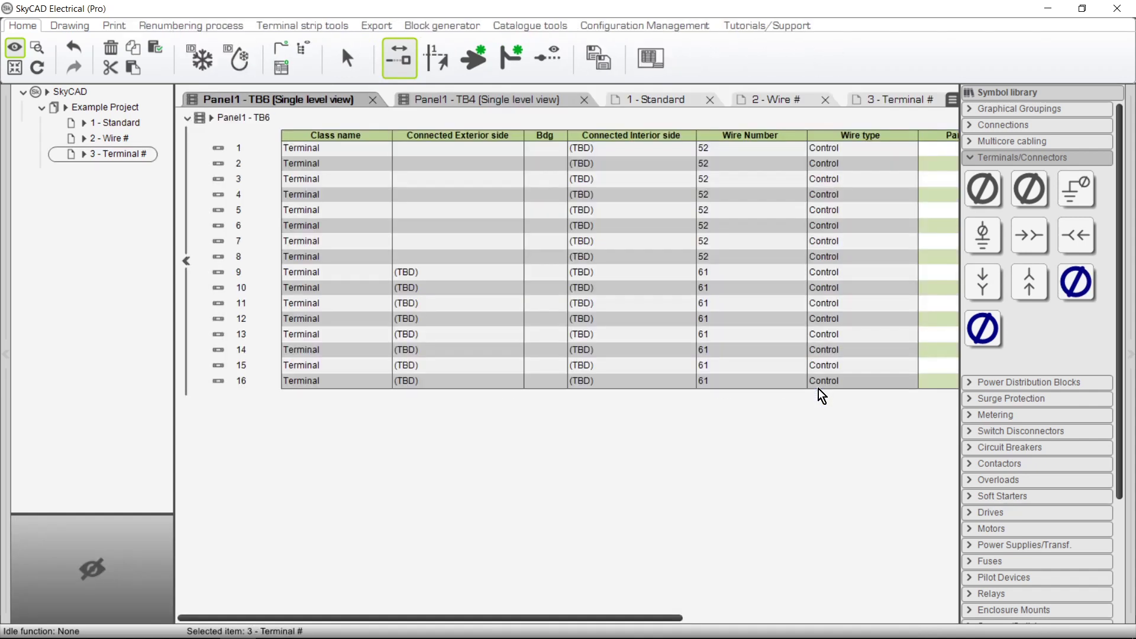
pyautogui.click(269, 123)
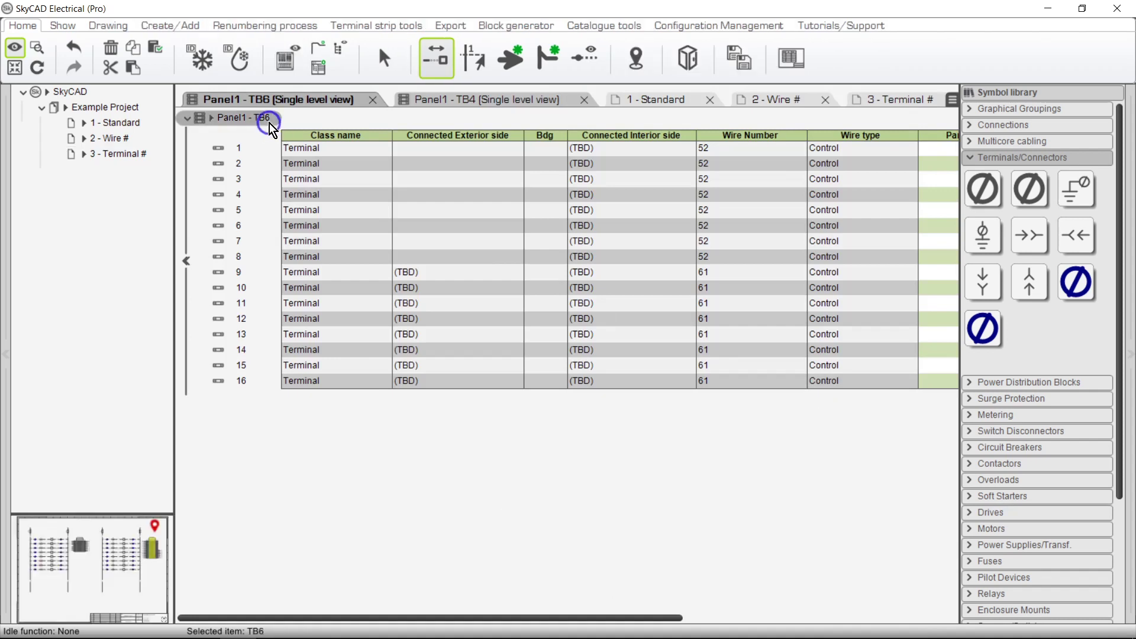
pyautogui.click(355, 26)
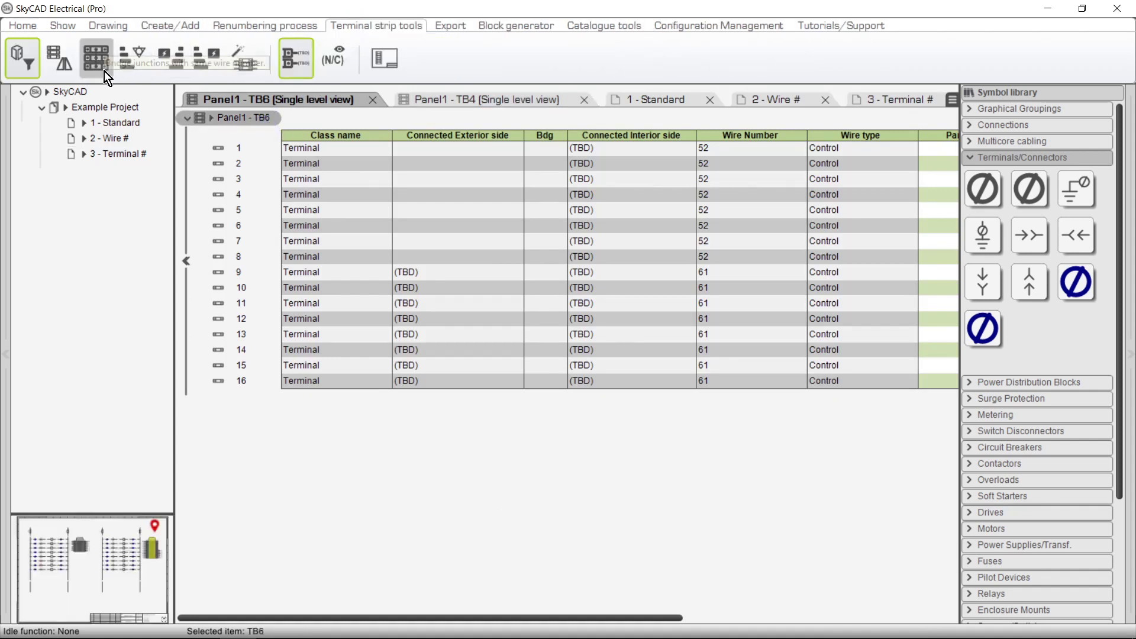
pyautogui.click(96, 58)
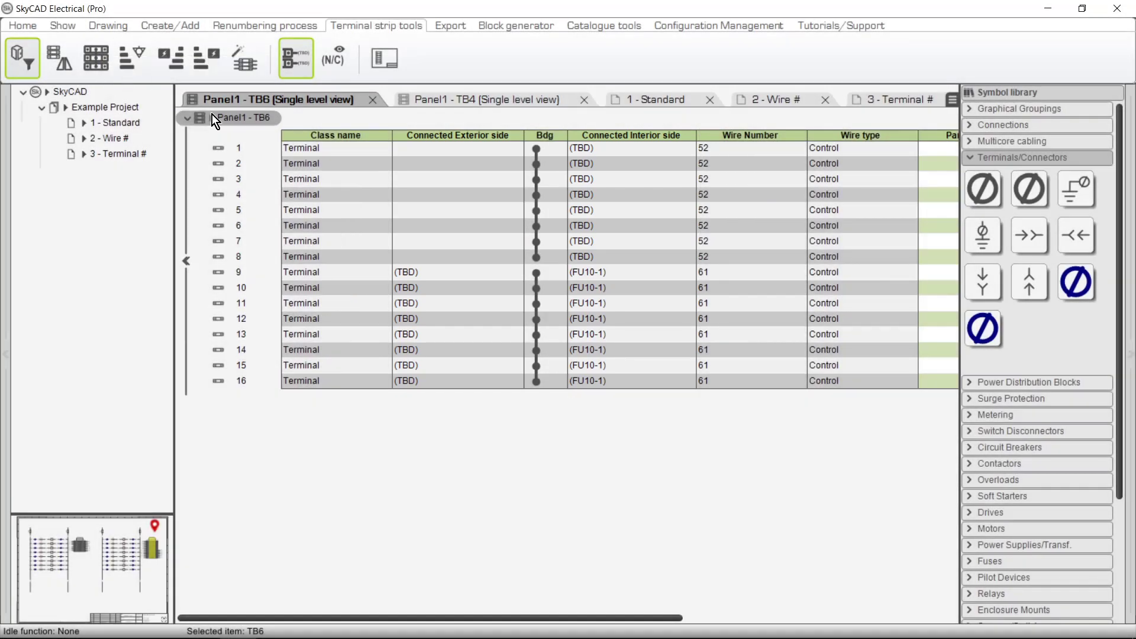
# - Set TB6's Side A label to Right and Side B label to Left
pyautogui.click(212, 117)
pyautogui.doubleClick(355, 207)
pyautogui.press('BackSpace')
pyautogui.write('Right')
pyautogui.press('Return')
pyautogui.press('Down')
pyautogui.write('Left')
pyautogui.press('Return')
pyautogui.press('Down')
pyautogui.click(212, 117)
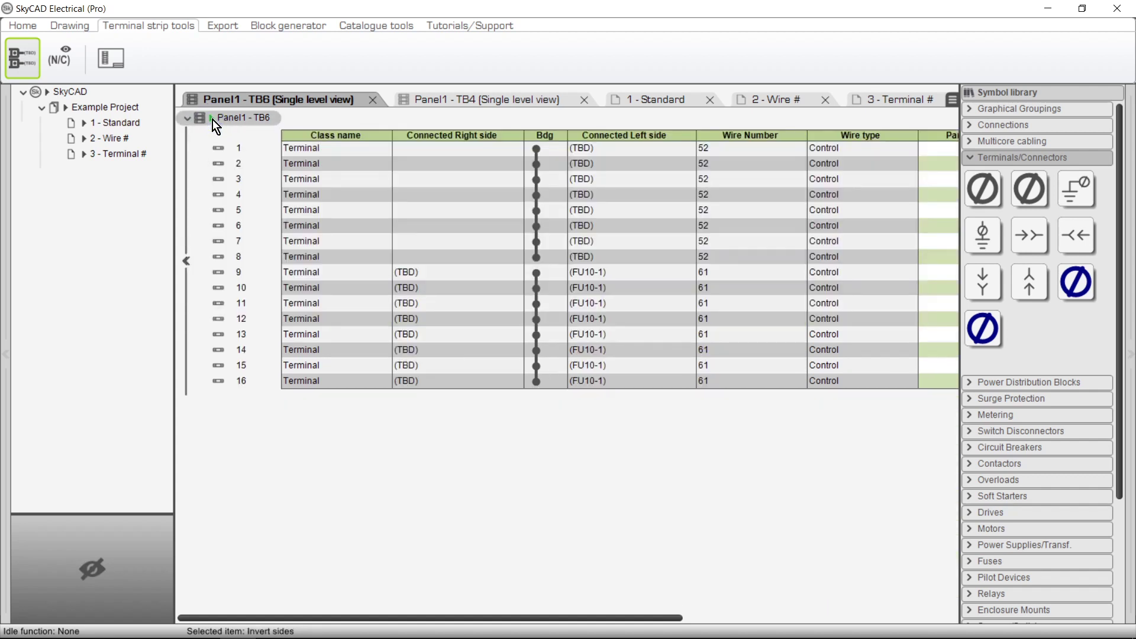
pyautogui.click(230, 119)
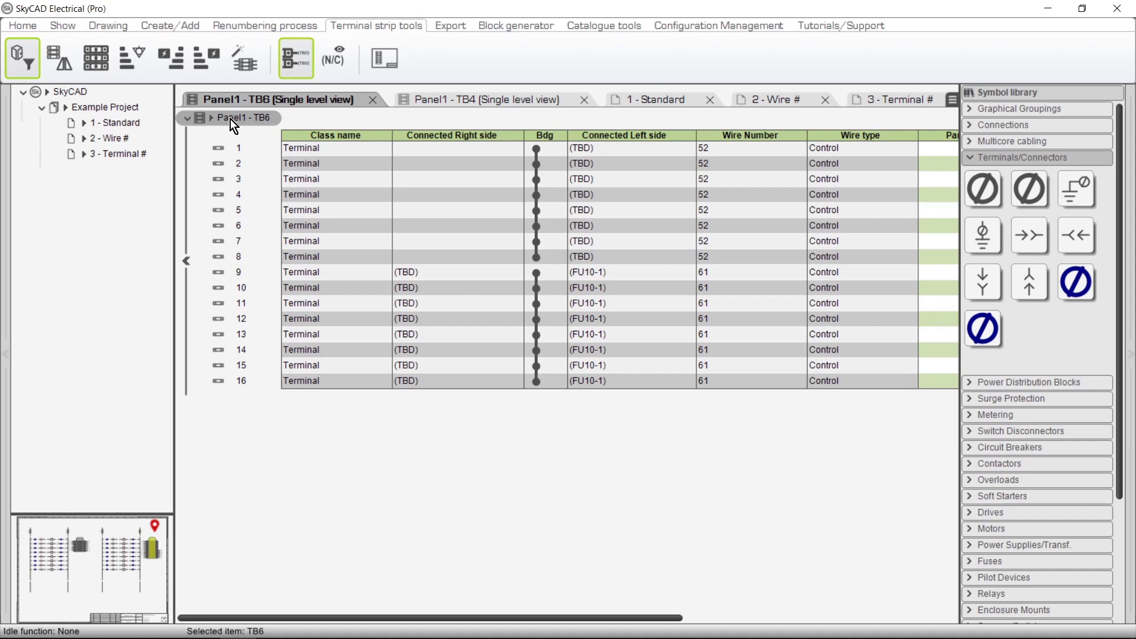
# - Toggle Filter by locations, then resolve TB6's connectivity to list devices like FU9-1 and R37-1
pyautogui.click(26, 59)
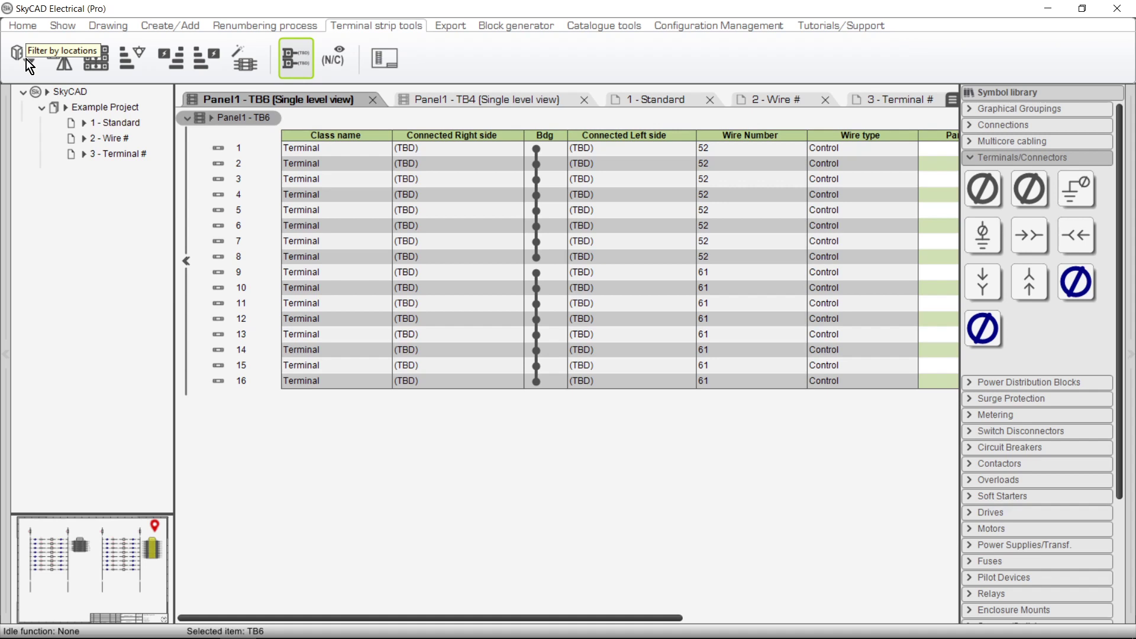
pyautogui.click(26, 59)
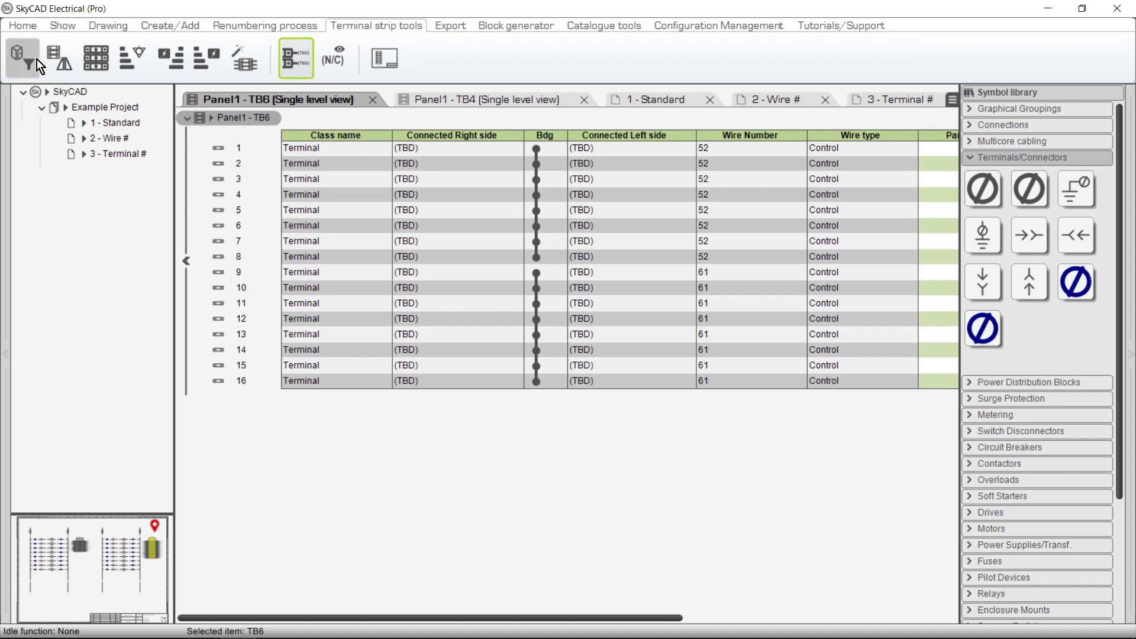
pyautogui.click(239, 62)
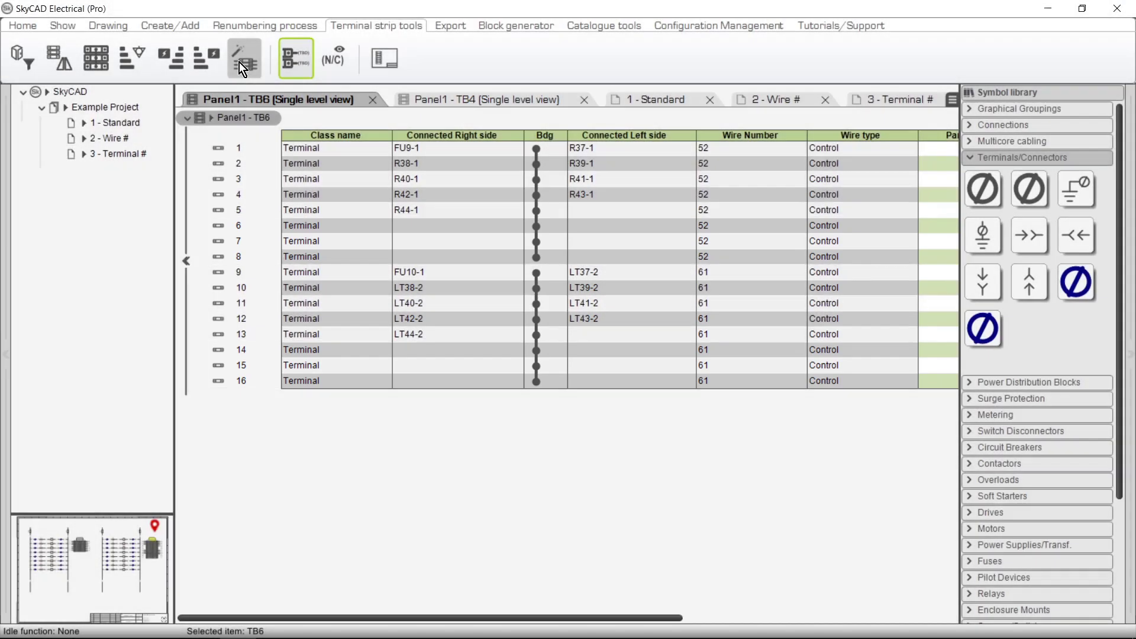
# - Delete spare TB6 terminals 6–8 from the terminal table
pyautogui.click(864, 102)
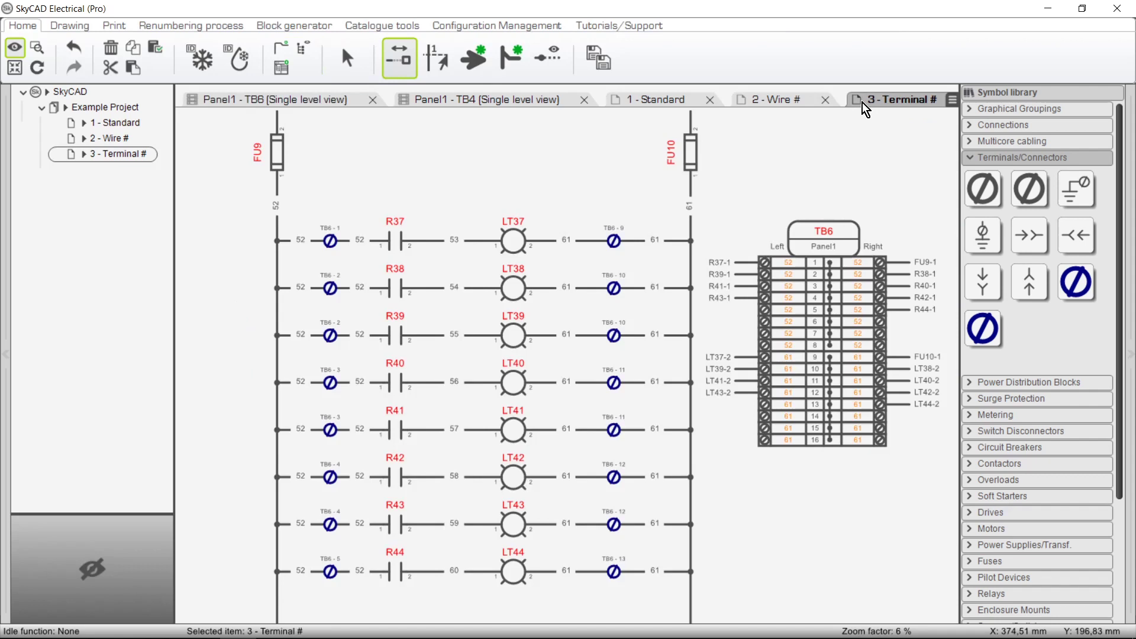
pyautogui.click(336, 98)
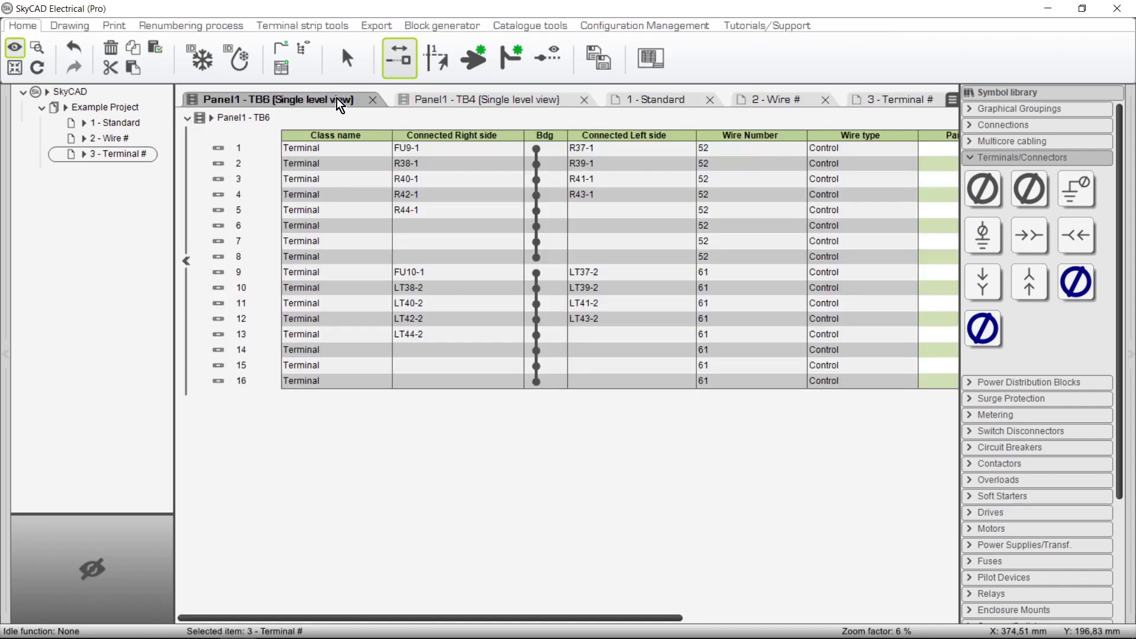
pyautogui.click(231, 225)
pyautogui.keyDown('shift'); pyautogui.click(232, 256); pyautogui.keyUp('shift')
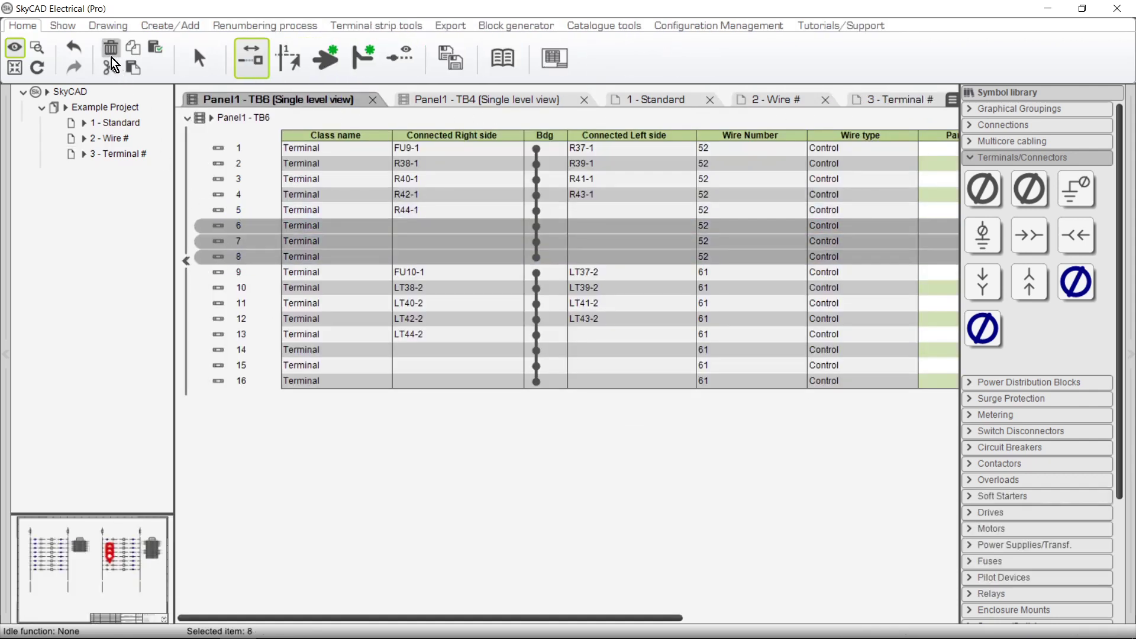
pyautogui.click(111, 53)
# - Delete spare TB6 terminals 11–13, leaving ten, and return to the 3 - Terminal # sheet
pyautogui.click(236, 303)
pyautogui.keyDown('shift'); pyautogui.click(237, 335); pyautogui.keyUp('shift')
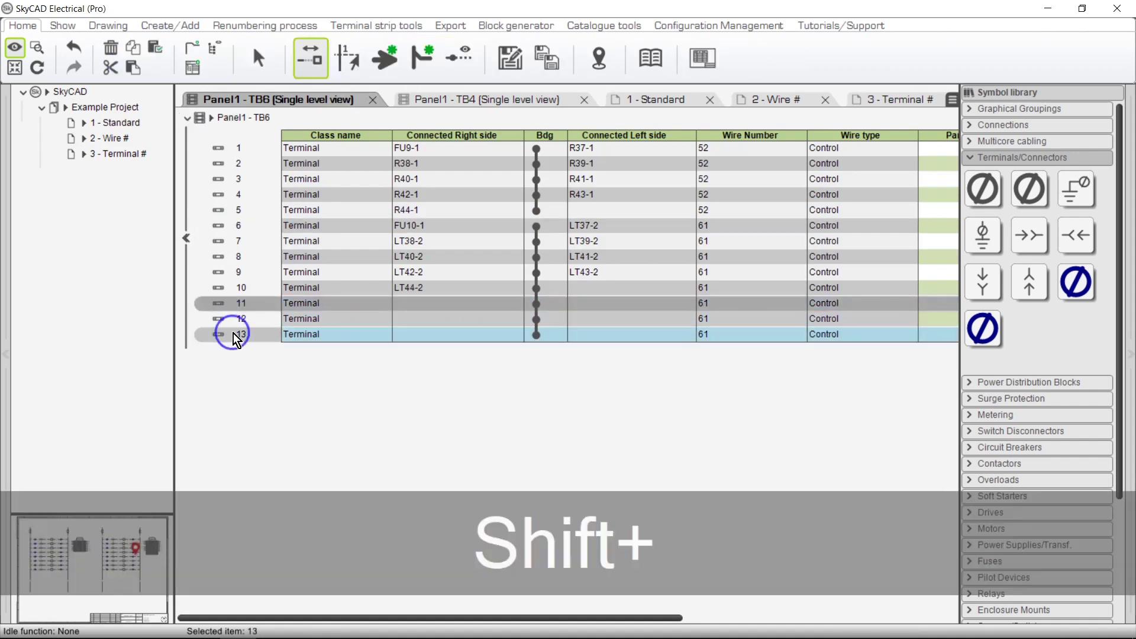
pyautogui.click(111, 48)
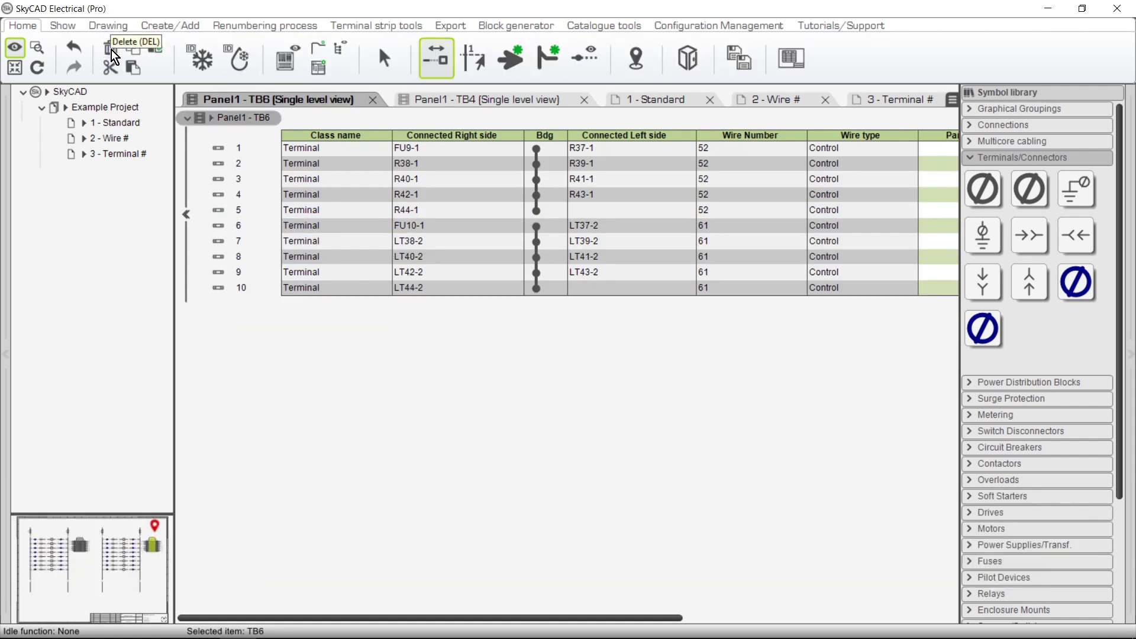
pyautogui.click(882, 106)
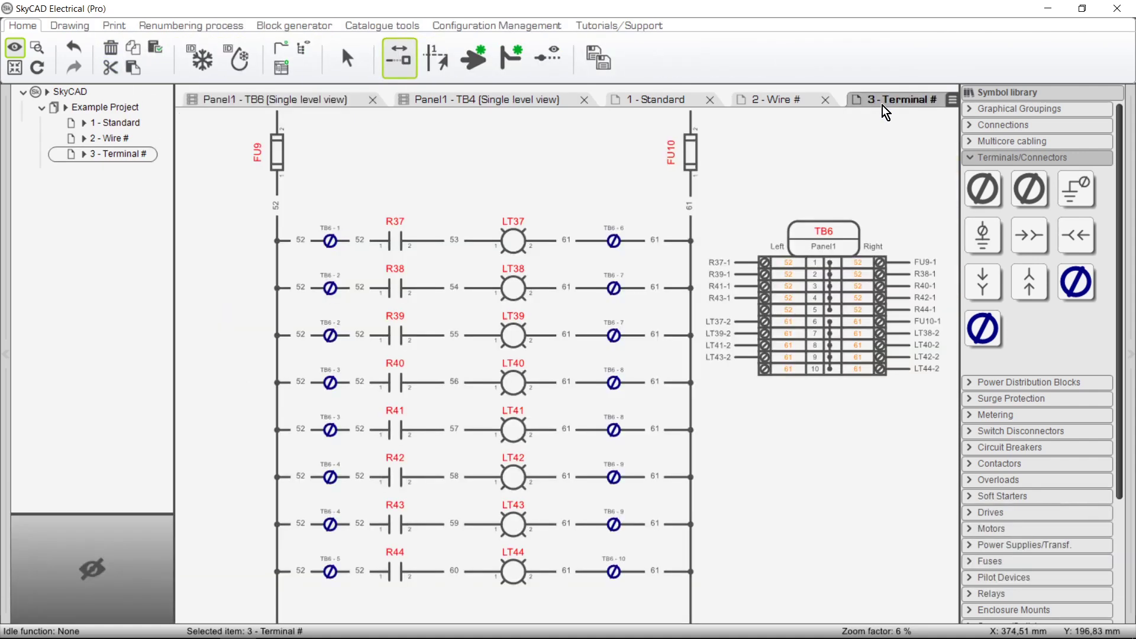